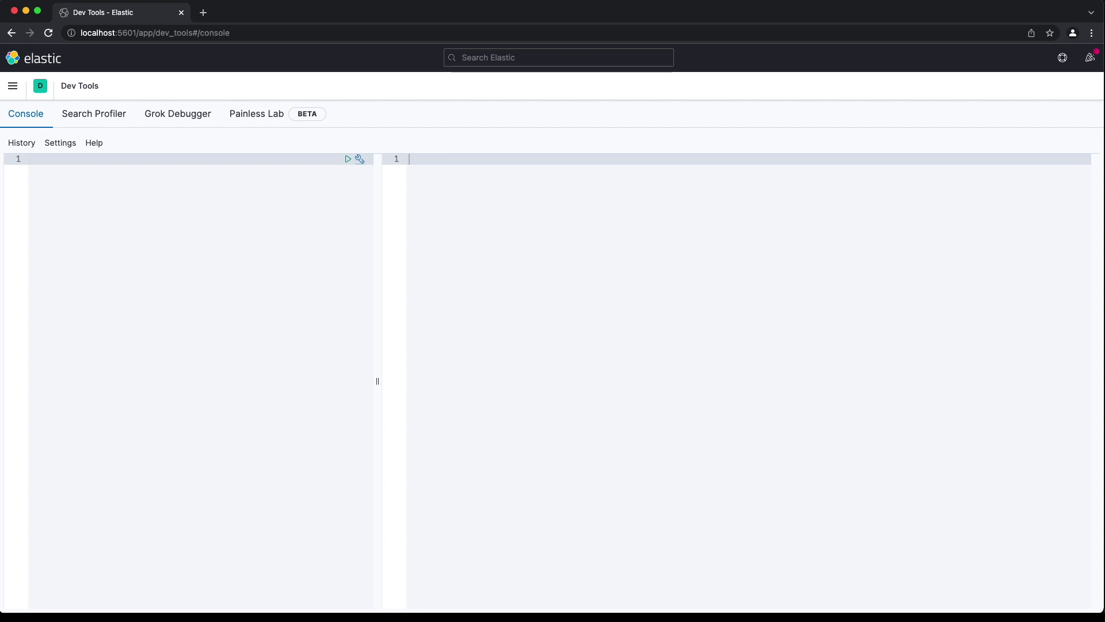
- Run a bare PUT weather-data-2 request to create the index
text(PUT weather-data-2)
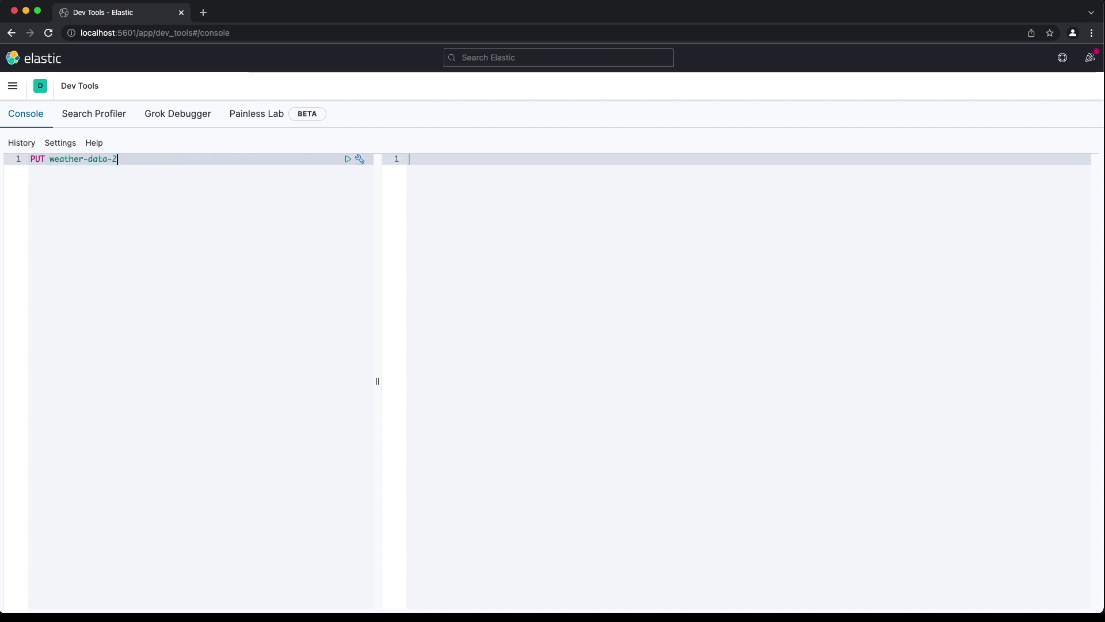
key(super+Return)
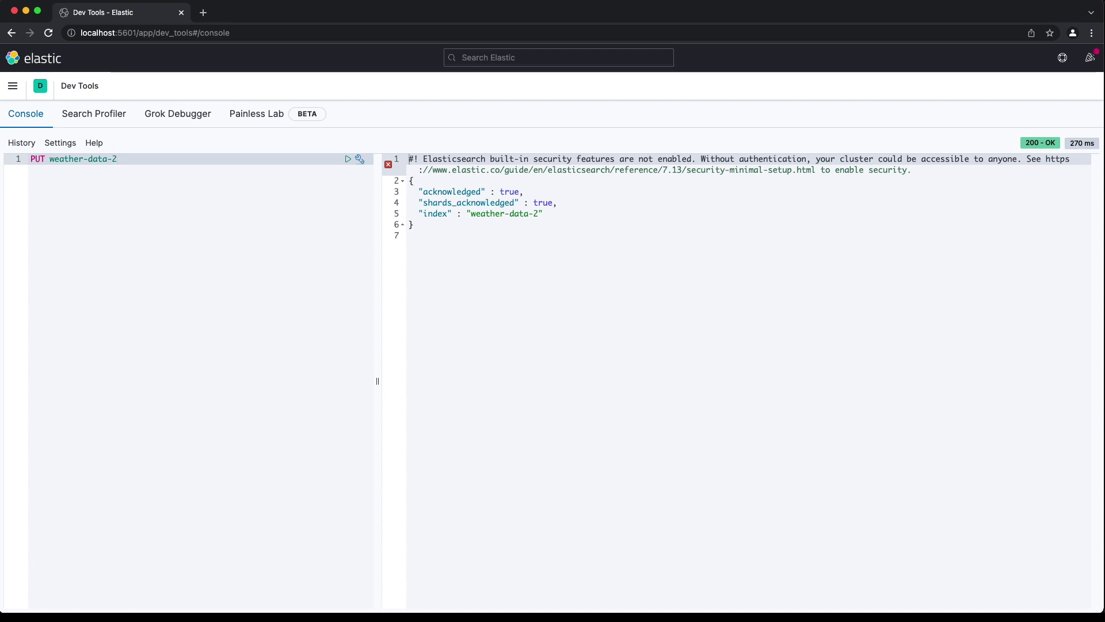
- Add a JSON settings body to PUT weather-data-2 with number_of_shards 1 and number_of_replicas
key(Return)
text({)
key(Return)
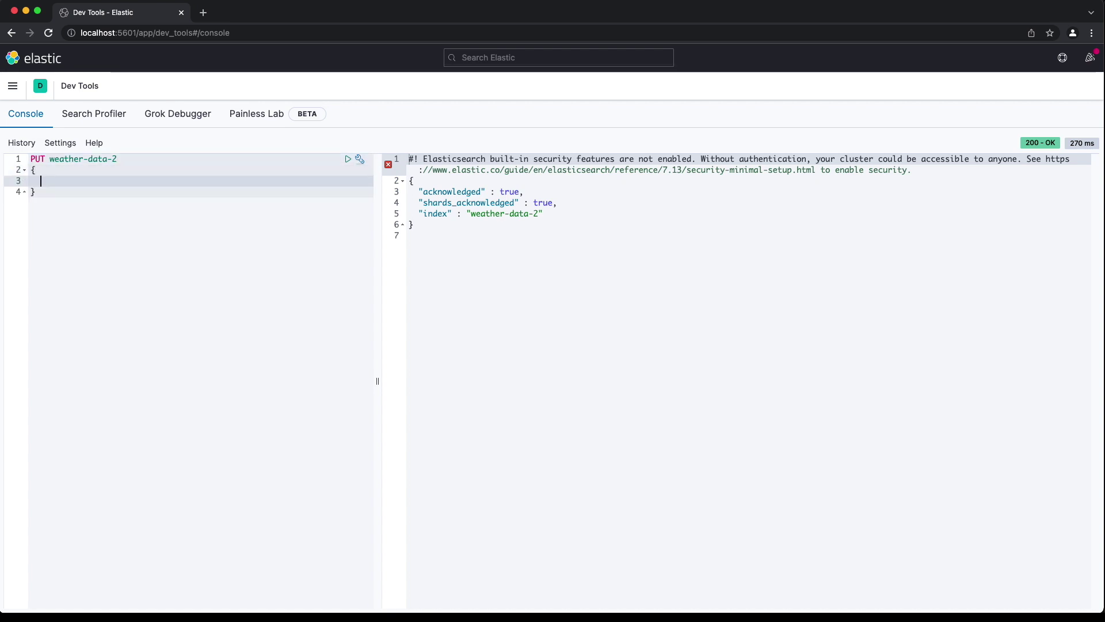
text("settings": {)
key(Return)
text("number_of_shards": 1,)
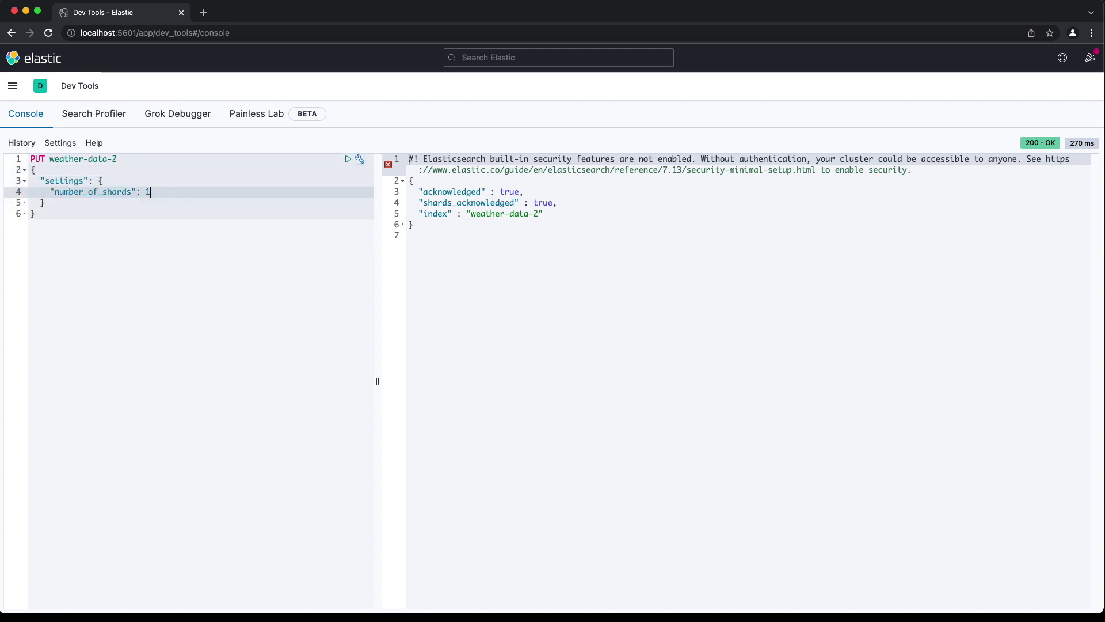
key(Return)
text("number_of_replicas": 1)
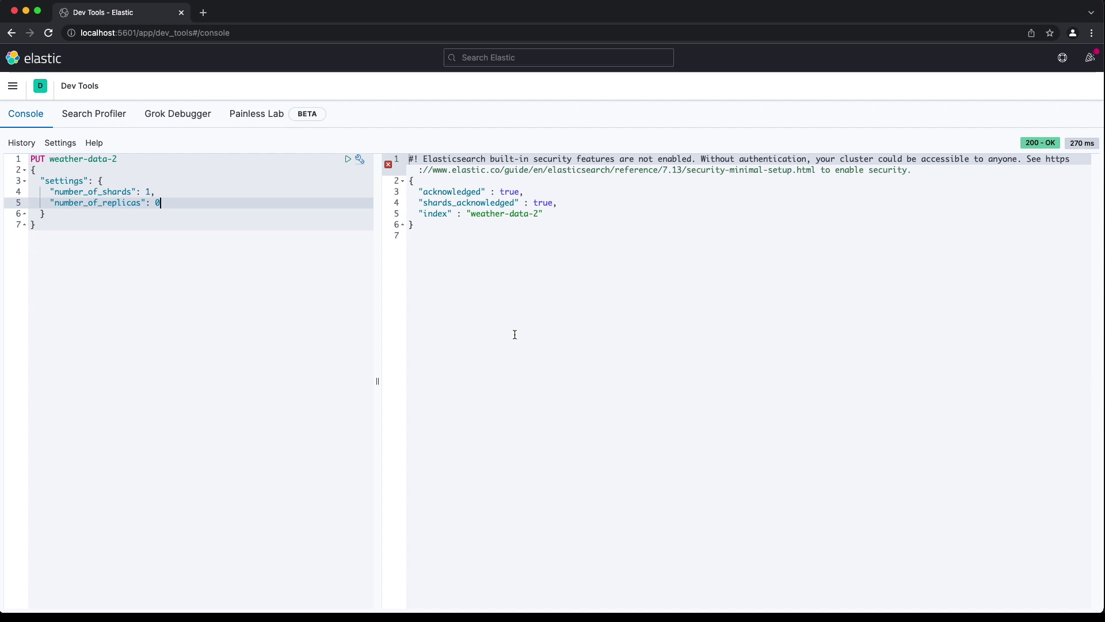
- Add GET weather-data/_mapping below the PUT request and run it to view existing mappings
key(Down)
key(Down)
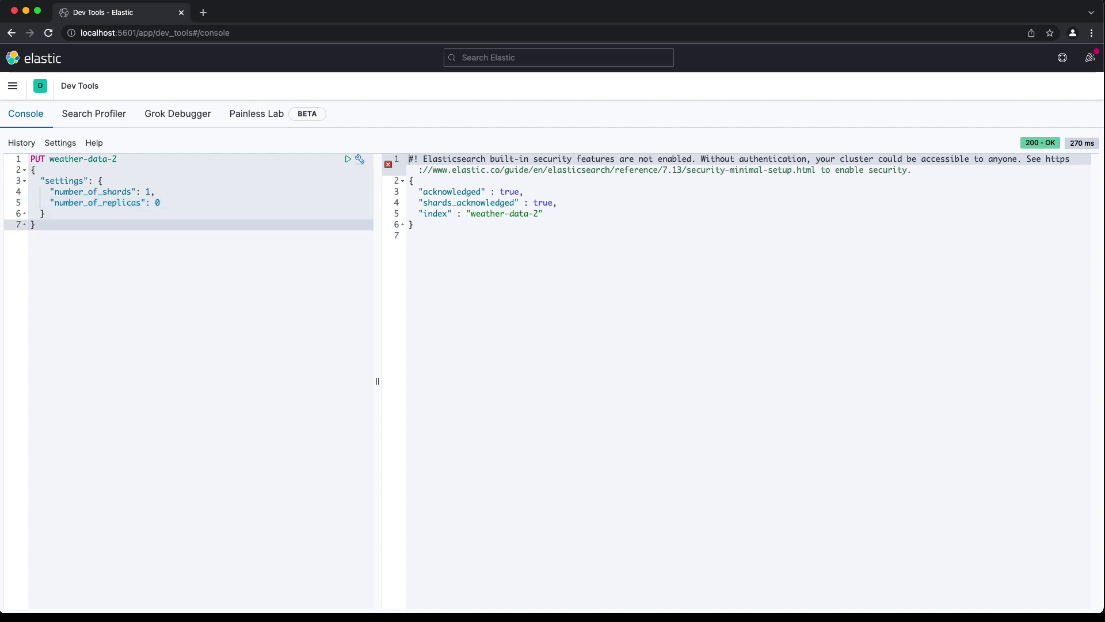
key(Return)
key(Return)
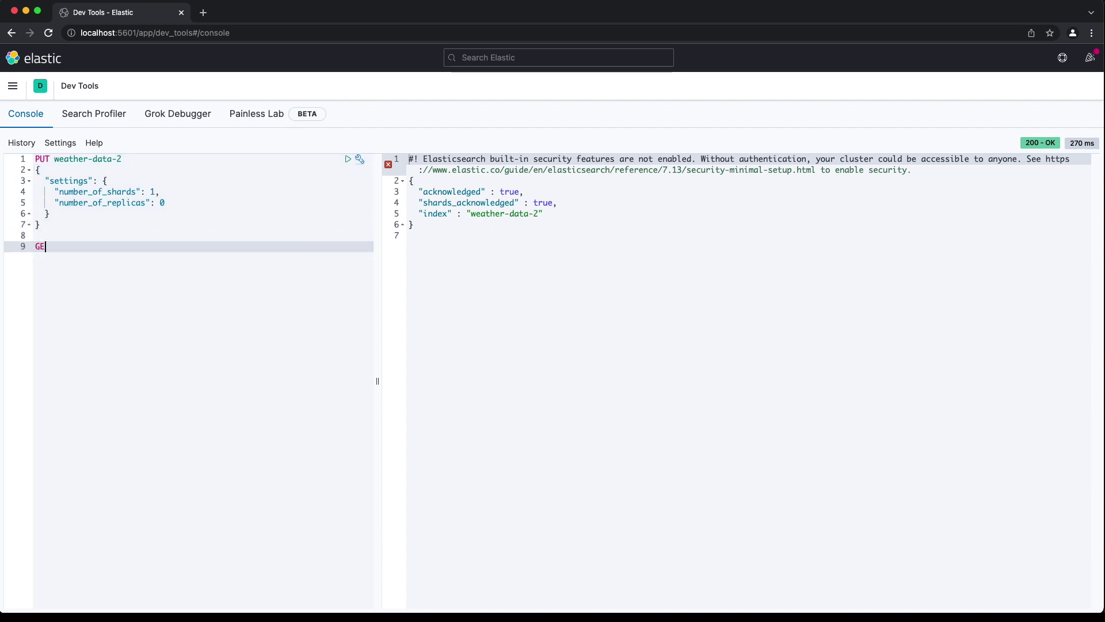
text(GET weather-data/_mapping)
key(super+Return)
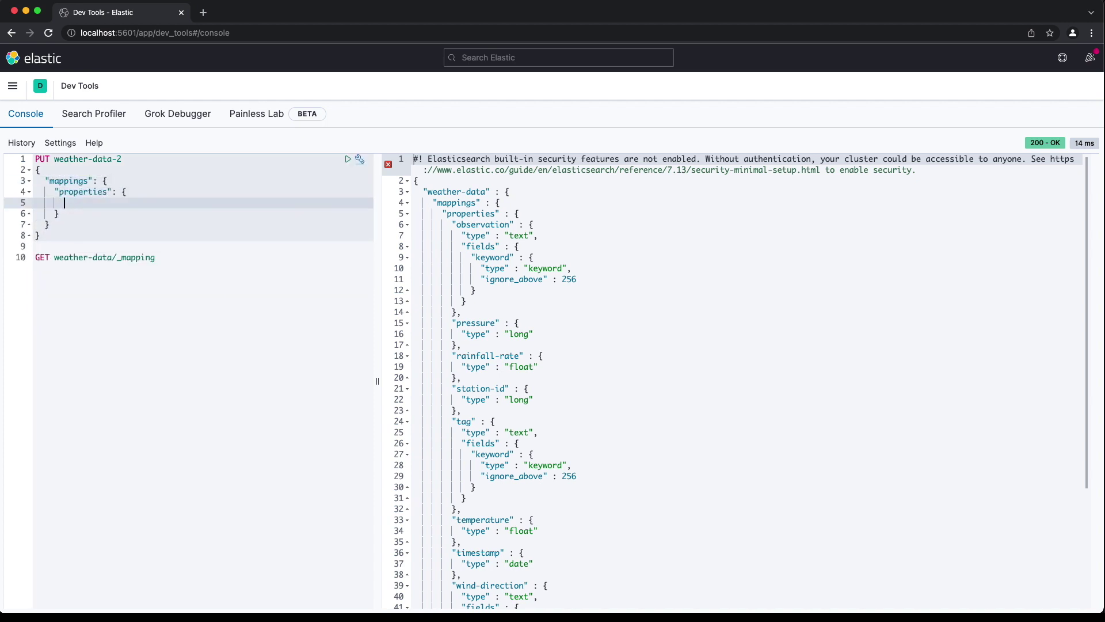
- Map pressure as long, and rainfall-rate and temperature as float
text("pressure": {)
key(Return)
text("type": "long")
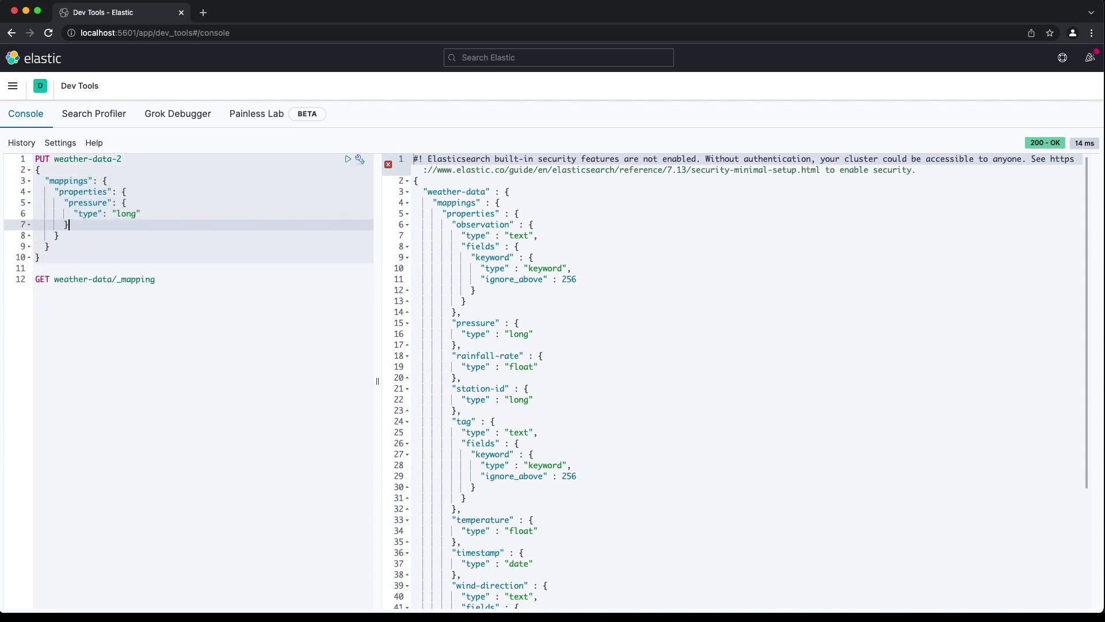
key(Down)
text(,)
key(Return)
text("rainfall-rate": {)
key(Return)
text("type": "float")
key(Down)
text(,)
key(Return)
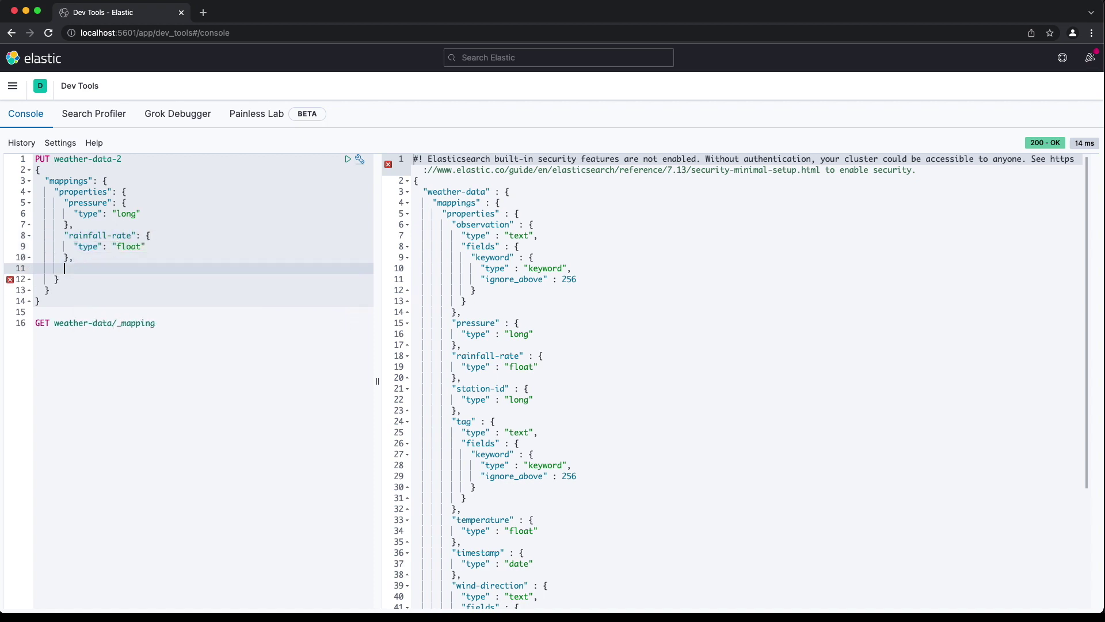
text("temperature": {)
key(Return)
text("type": "float")
key(Down)
text(,)
key(Return)
- Map timestamp as date, wind-direction as keyword and wind-speed as float
text("timestamp": {)
key(Return)
text("type": "date)
key(Down)
text(,)
key(Return)
text("wind-direction": {)
key(Return)
text("type": "keyword")
key(Down)
text(,)
key(Return)
text("wind-speed": {)
key(Return)
text("type": "float")
key(Down)
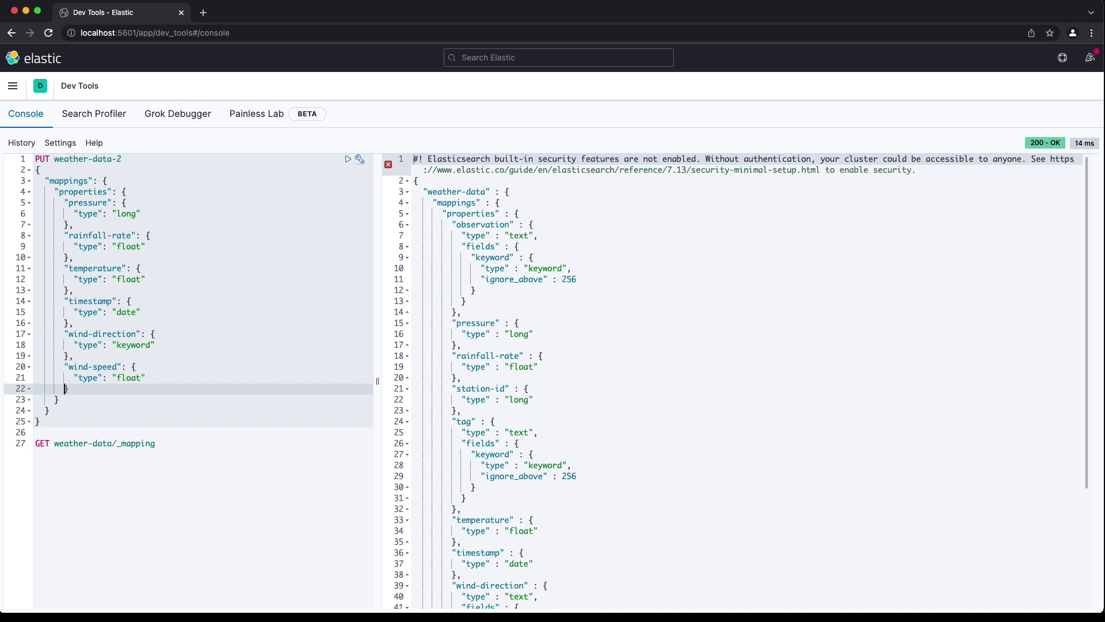
- Run the PUT, add and run DELETE weather-data-2, then rerun the PUT to recreate it
key(super+Return)
key(Down)
key(Down)
key(Down)
key(Return)
key(Return)
text(DELETE weather-data-2)
key(super+Return)
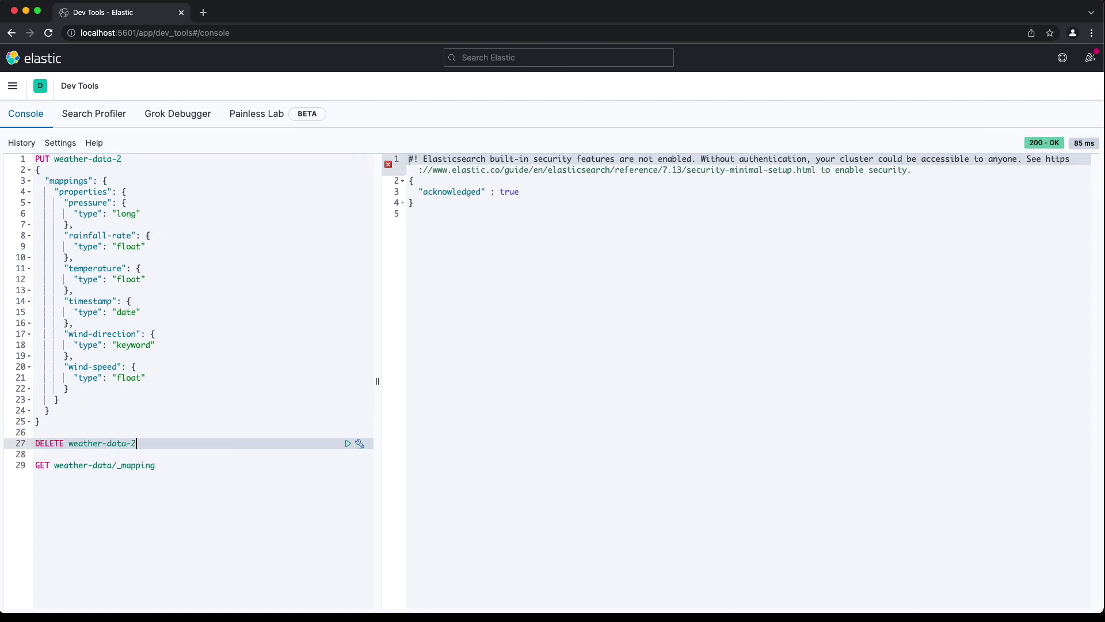
key(Up)
key(Up)
key(Up)
key(Up)
key(Up)
key(Up)
key(Up)
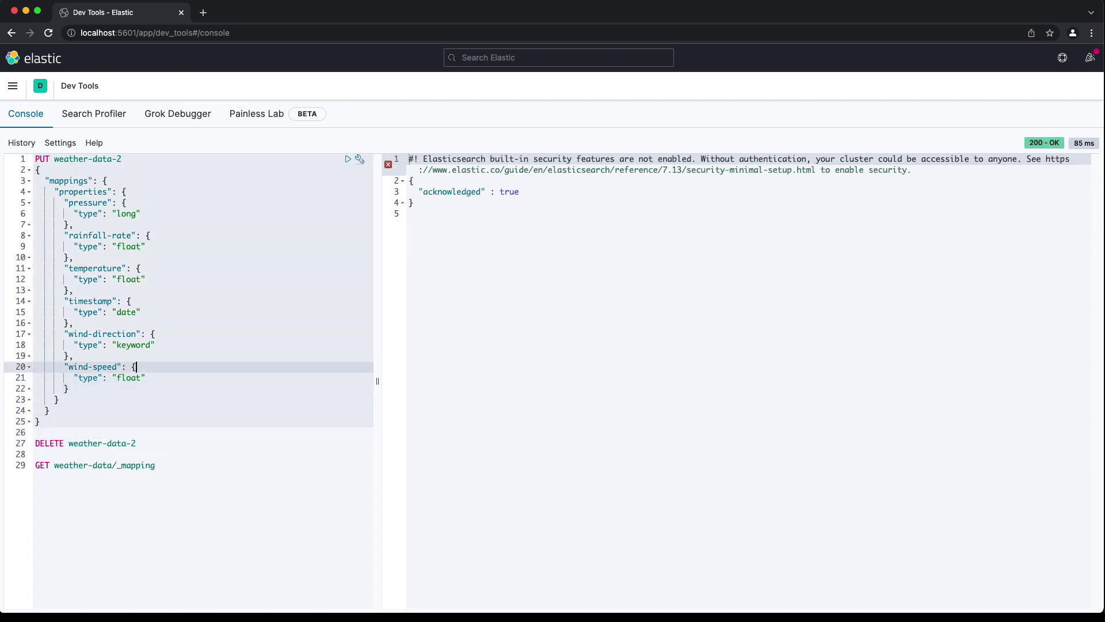
key(super+Return)
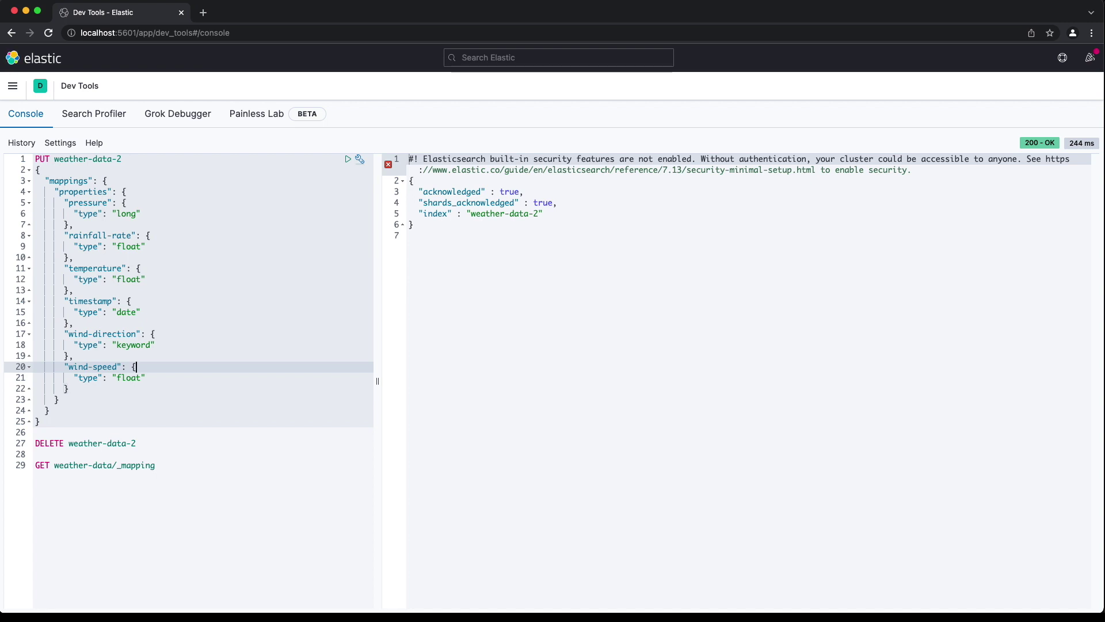
- Rerun DELETE weather-data-2 to remove the index again
key(Down)
key(Down)
key(Down)
key(Down)
key(Down)
key(Down)
key(Down)
key(super+Return)
key(Up)
key(Up)
key(Up)
key(Up)
key(Up)
key(Up)
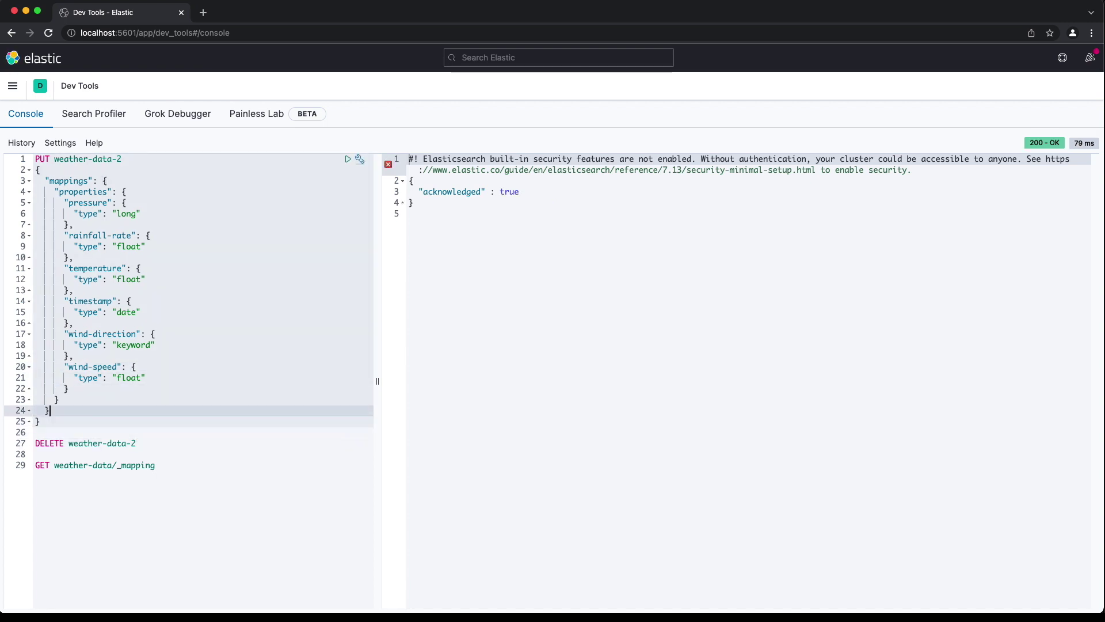
- Insert settings with number_of_shards 1 and number_of_replicas 0 above the mappings and rerun the PUT
click(40, 170)
key(Return)
text(s)
key(Return)
text(nu")
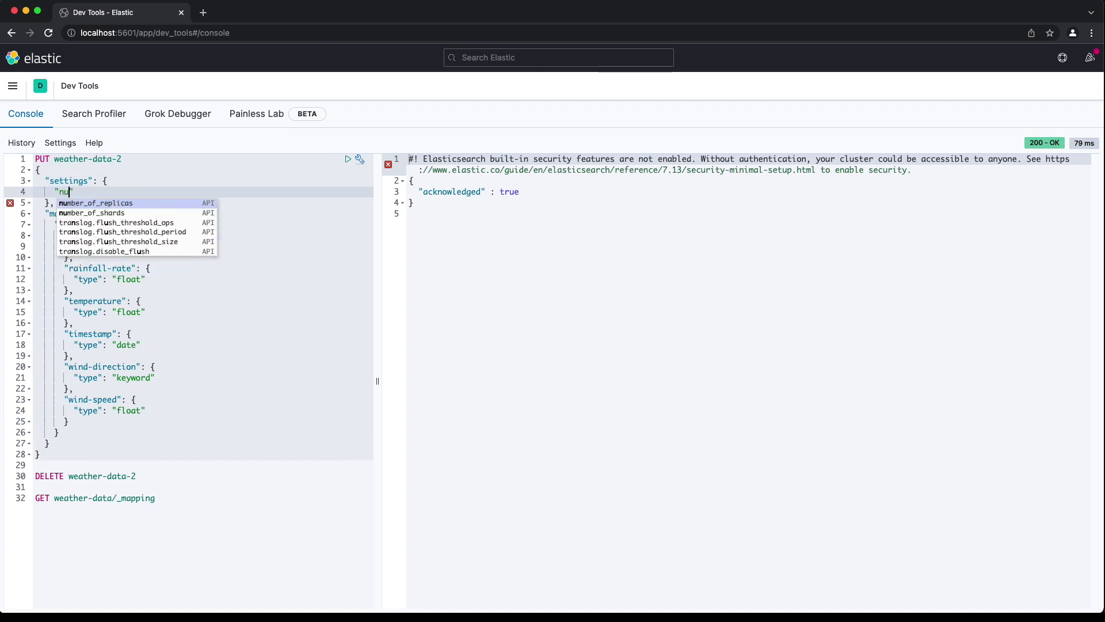
key(Return)
text(,)
key(Return)
text(number_of_replicas": 0)
key(Return)
key(BackSpace)
text(0)
key(super+Return)
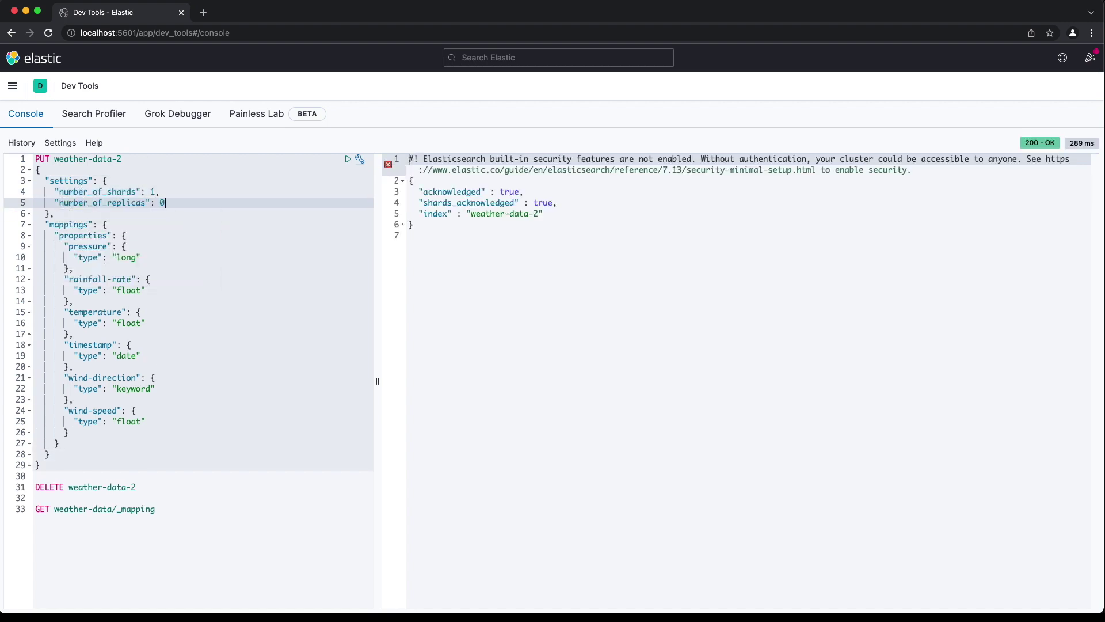